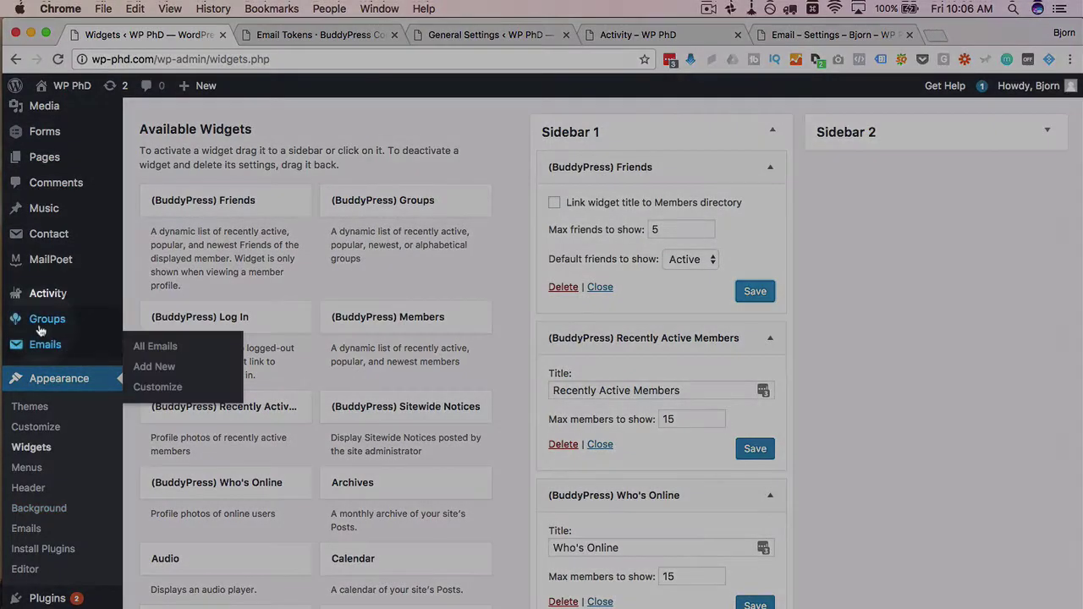
Step: Check the site's admin list of groups and the log of recent member activity
left_click(48, 320)
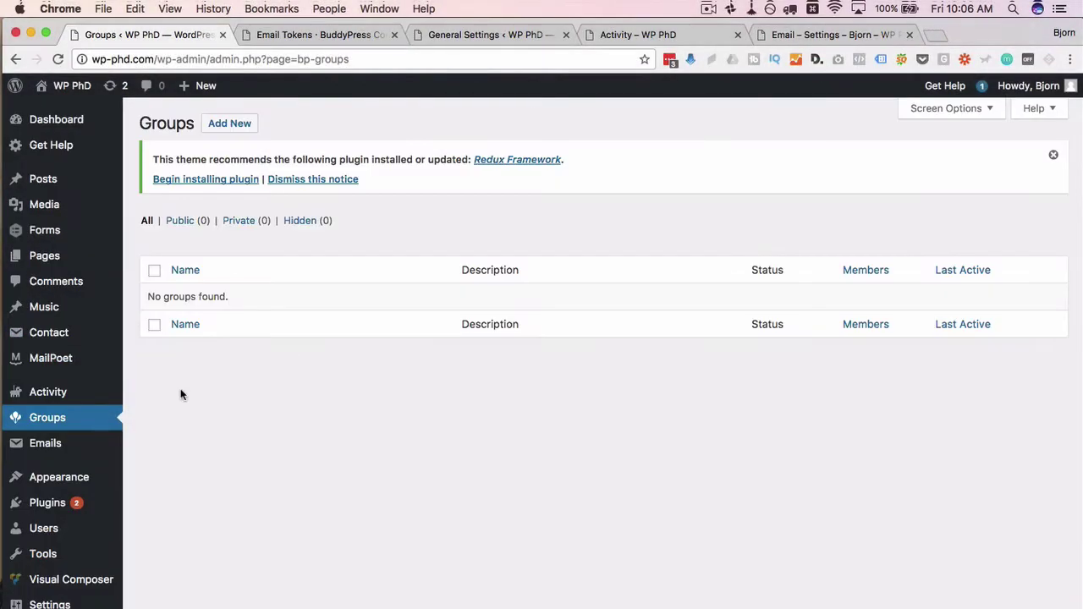
left_click(49, 399)
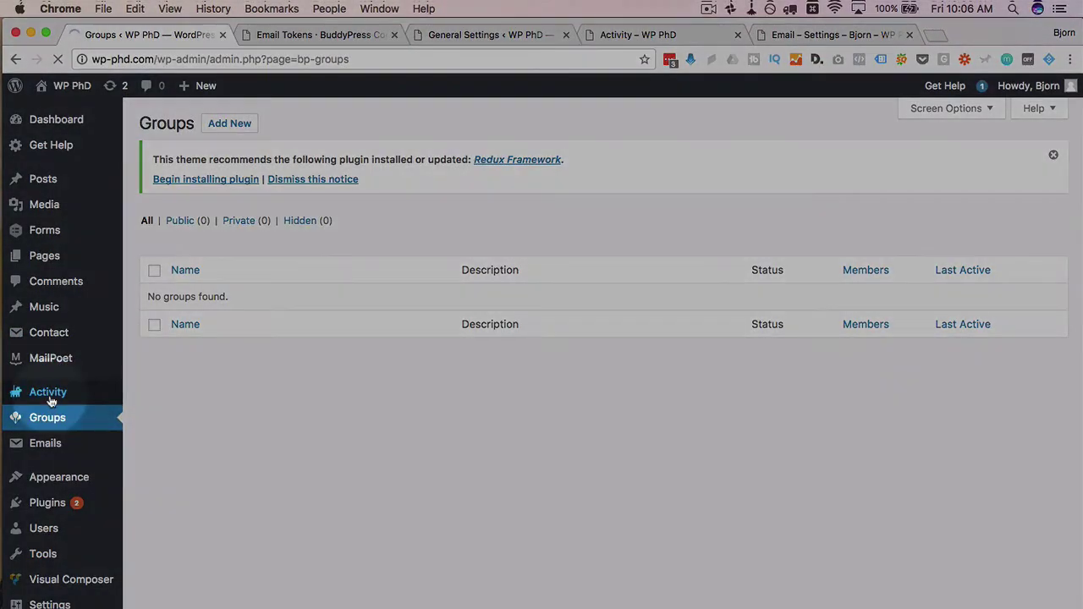
left_click(54, 397)
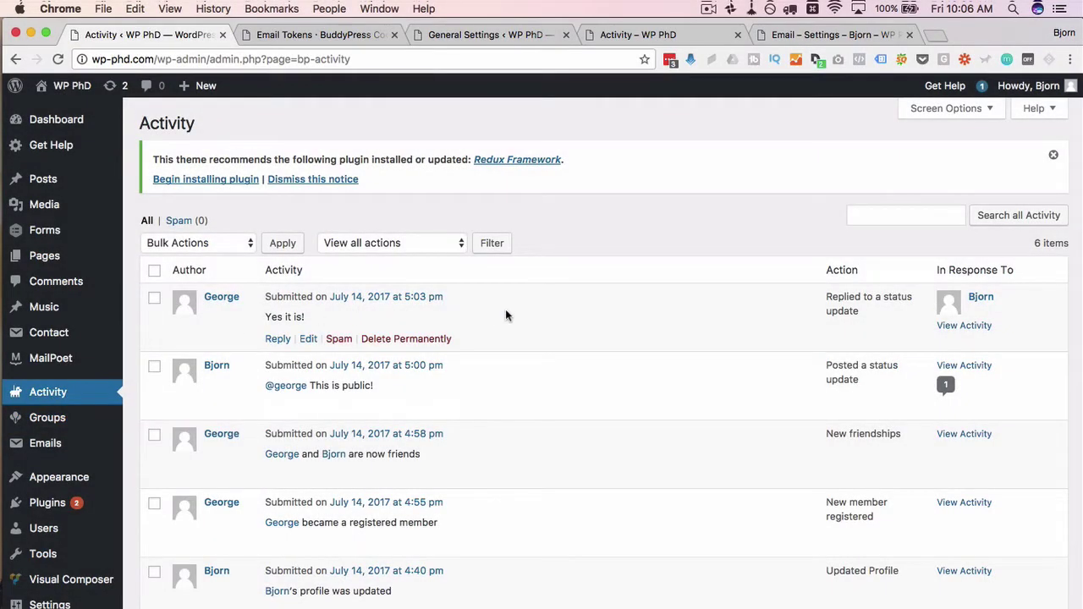
scroll(506, 315, "down", 3)
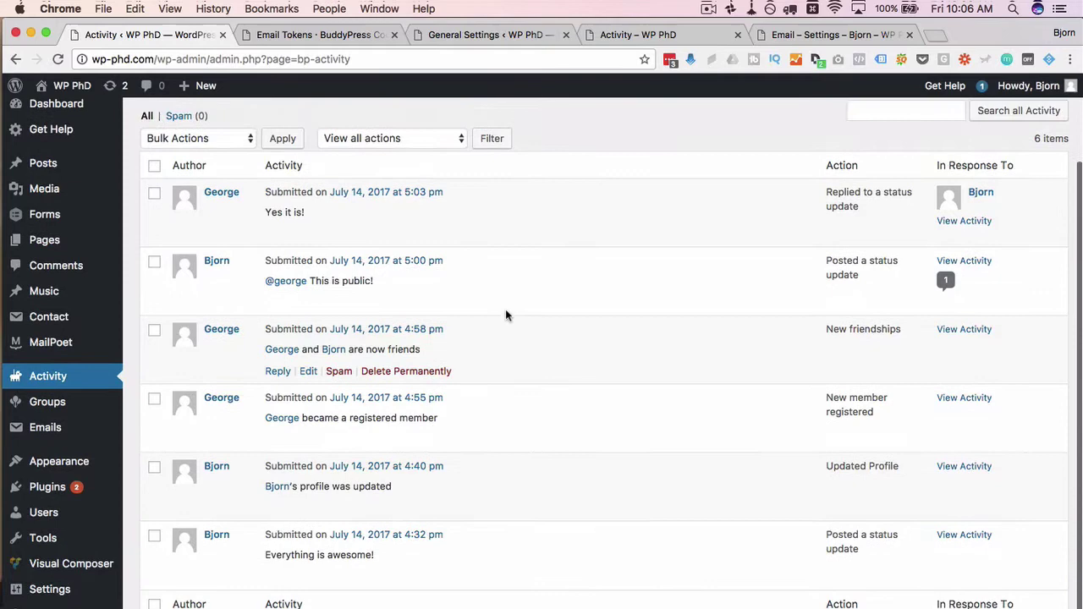
scroll(505, 314, "up", 3)
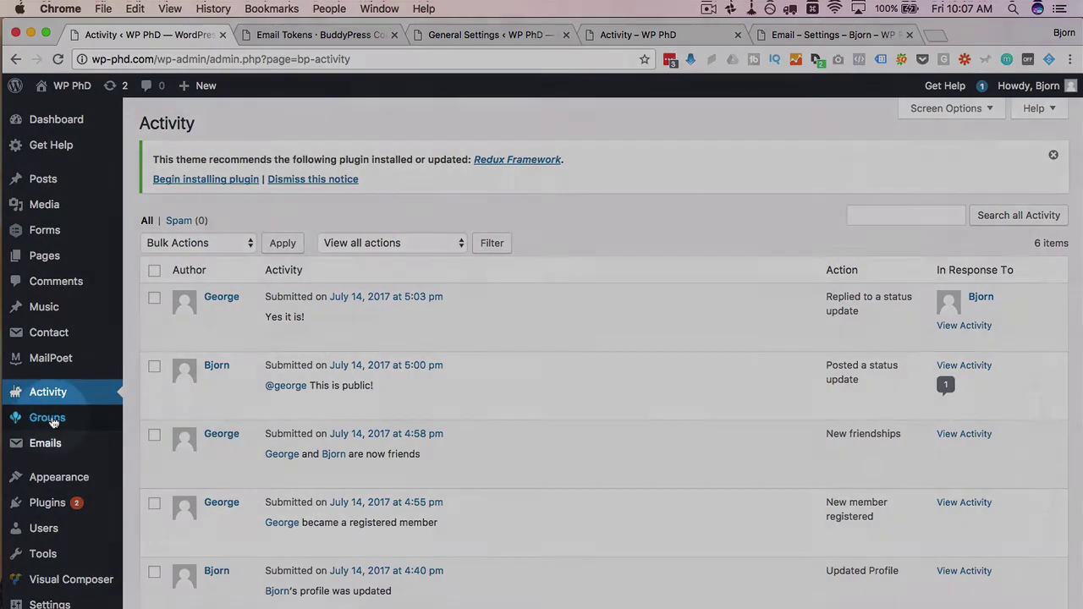
Step: Create a new group named "WordPress" with the description "This is a WP group!" and continue to its settings
left_click(48, 419)
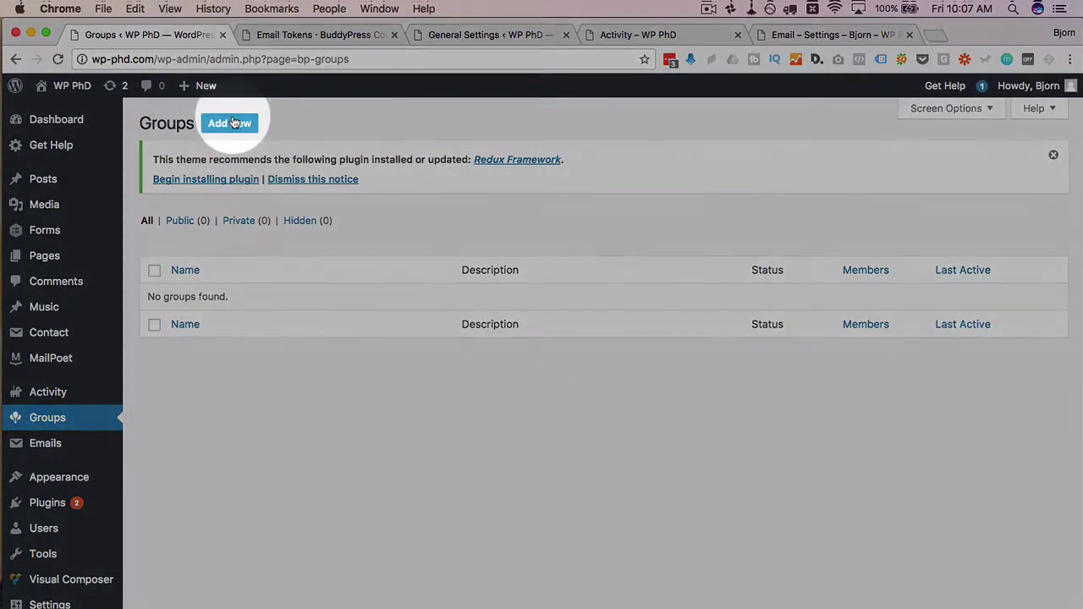
left_click(229, 121)
left_click(300, 366)
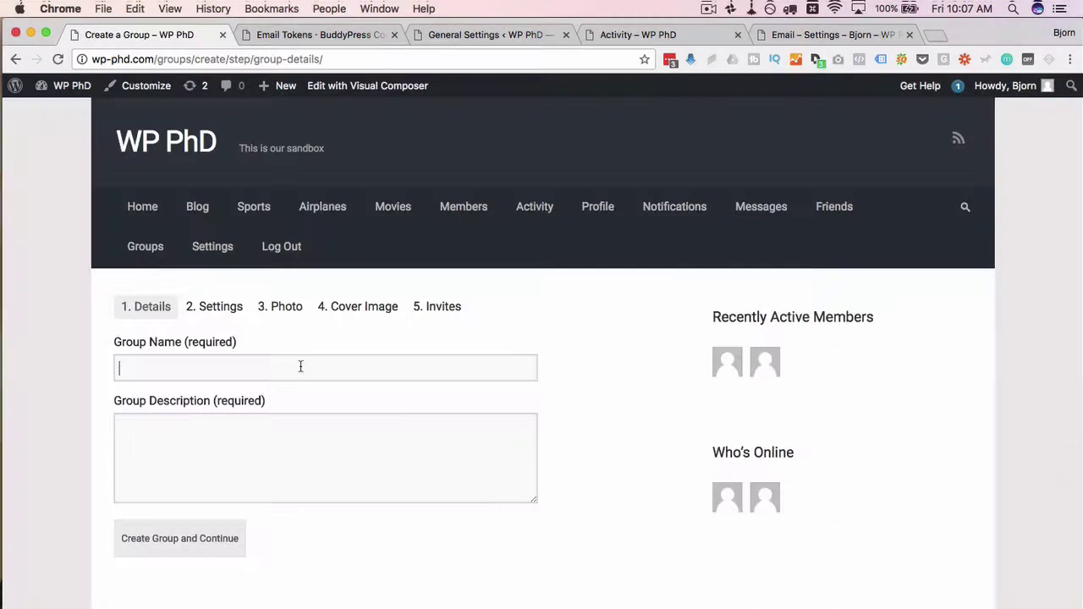
type("WordPress")
key("Tab")
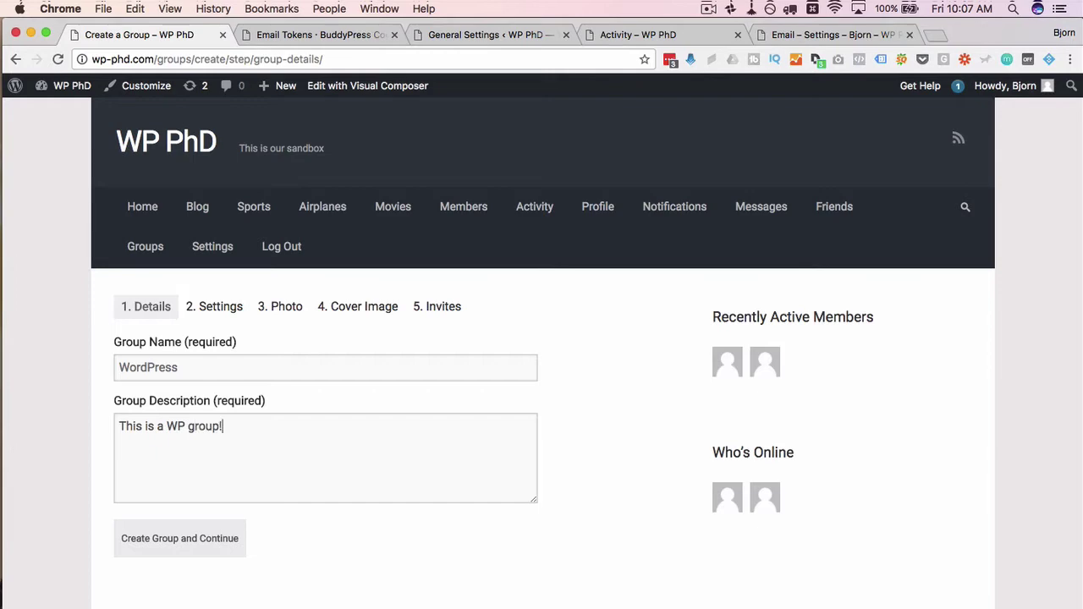
left_click(209, 535)
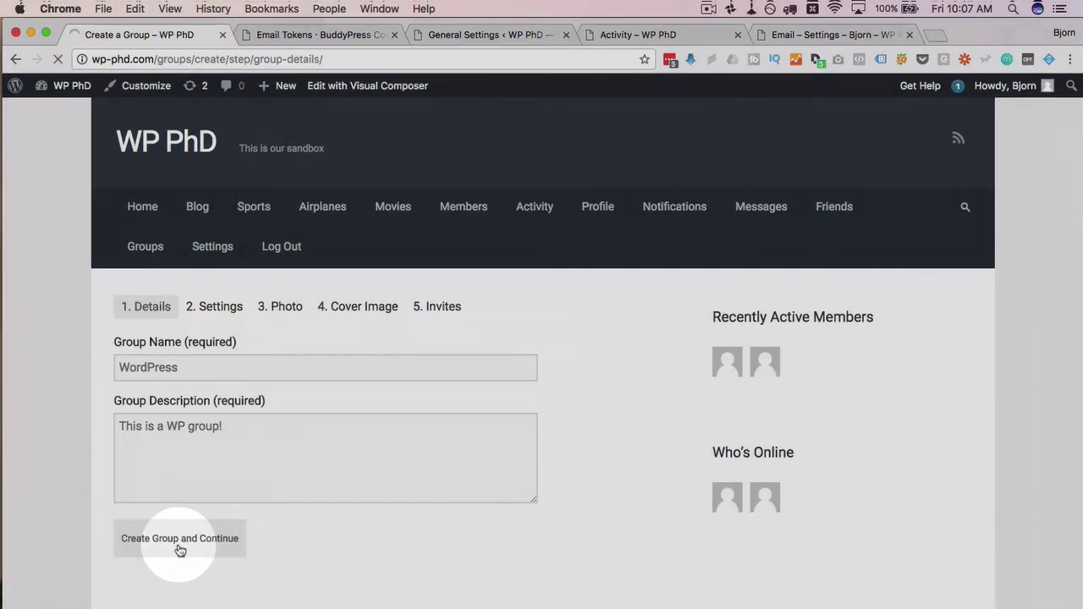
Step: Keep the group public with invitations allowed for all group members, and continue to the photo stage
scroll(80, 337, "down", 2)
scroll(121, 314, "down", 2)
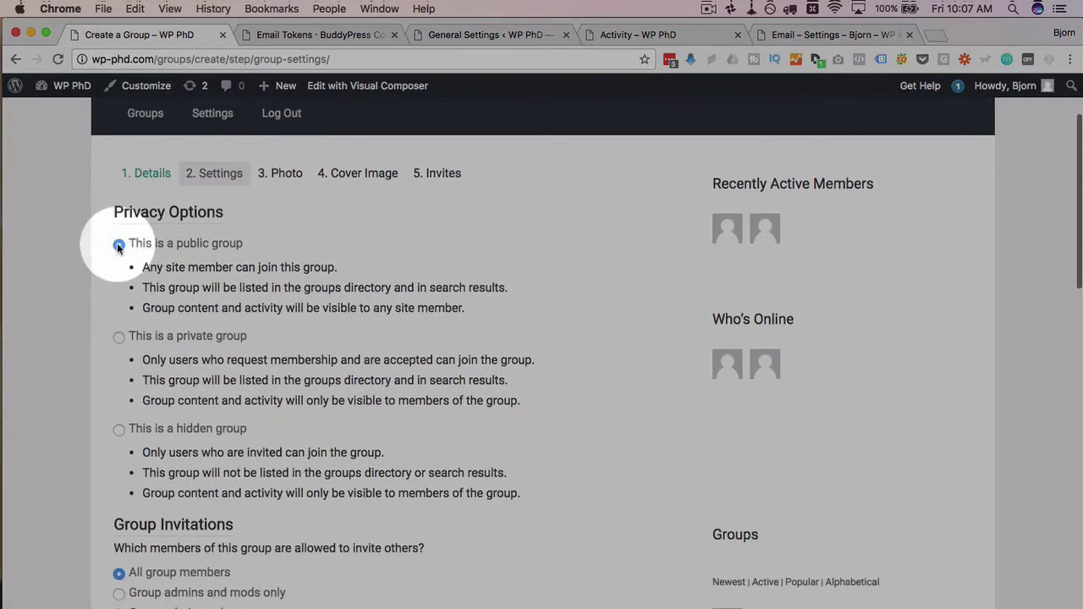
scroll(127, 330, "down", 5)
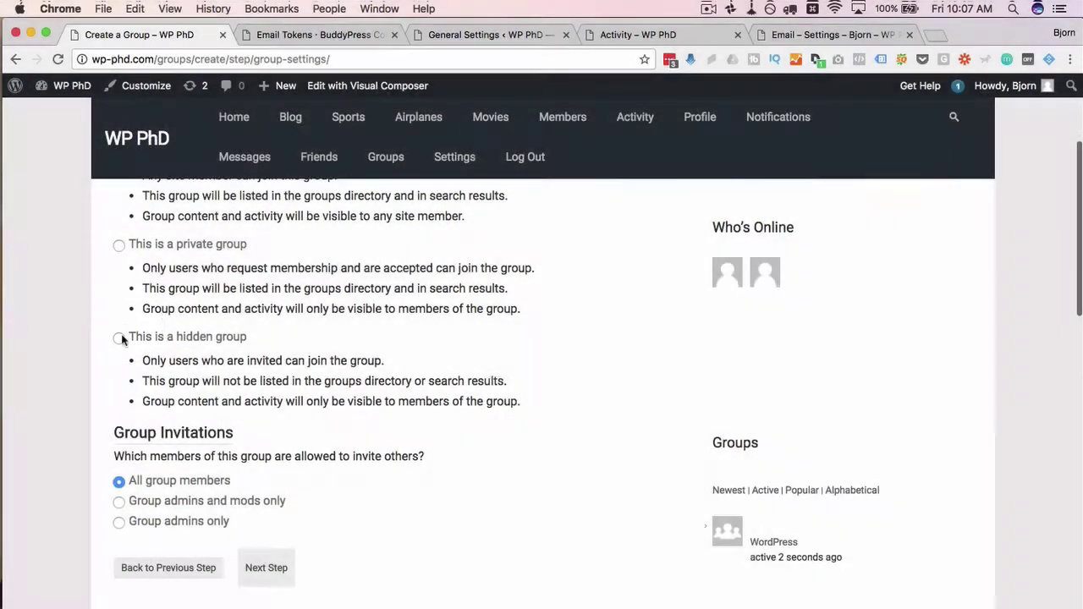
scroll(108, 380, "down", 1)
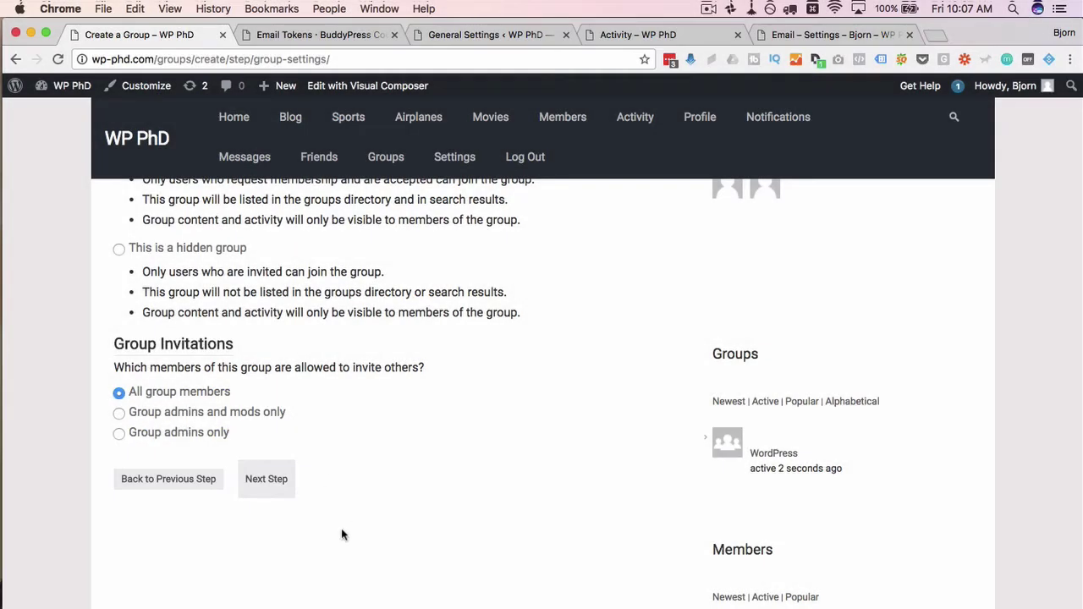
scroll(341, 534, "up", 1)
left_click(273, 505)
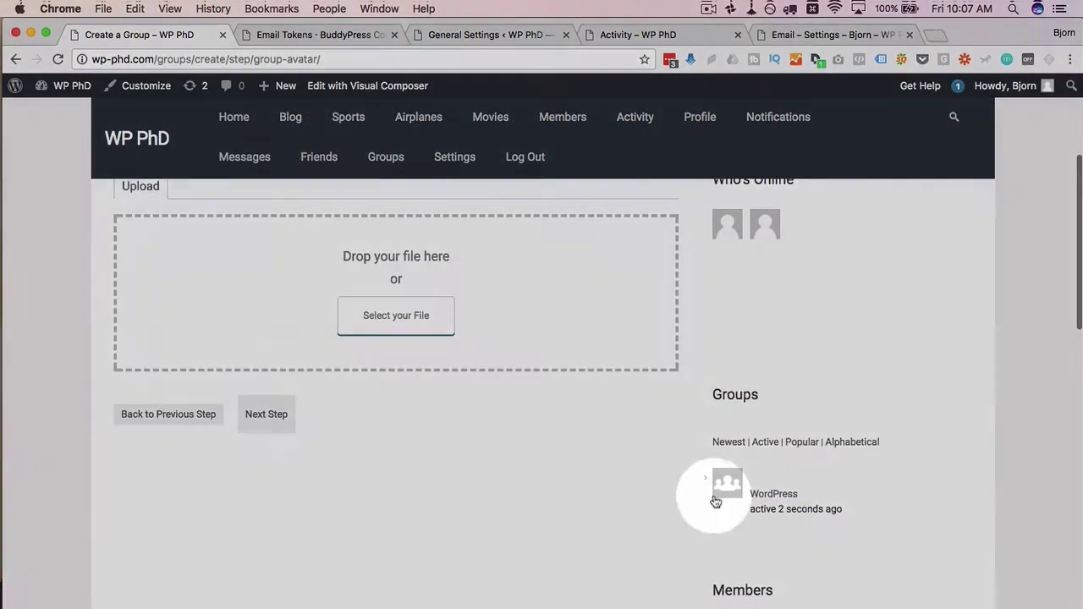
Step: Skip uploading a profile photo and a cover image for the group
scroll(652, 483, "up", 4)
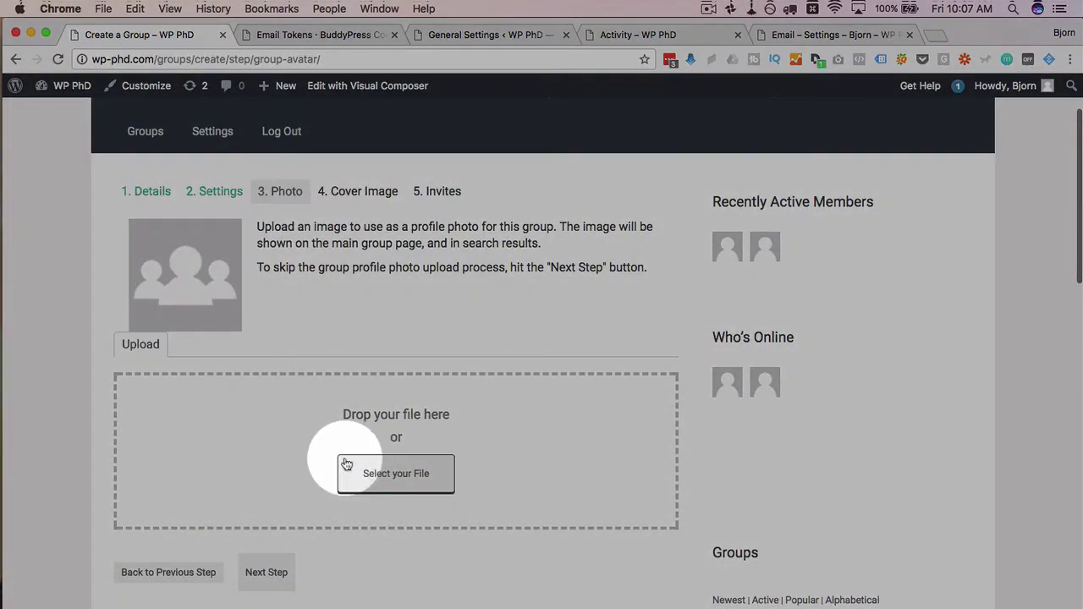
left_click(268, 574)
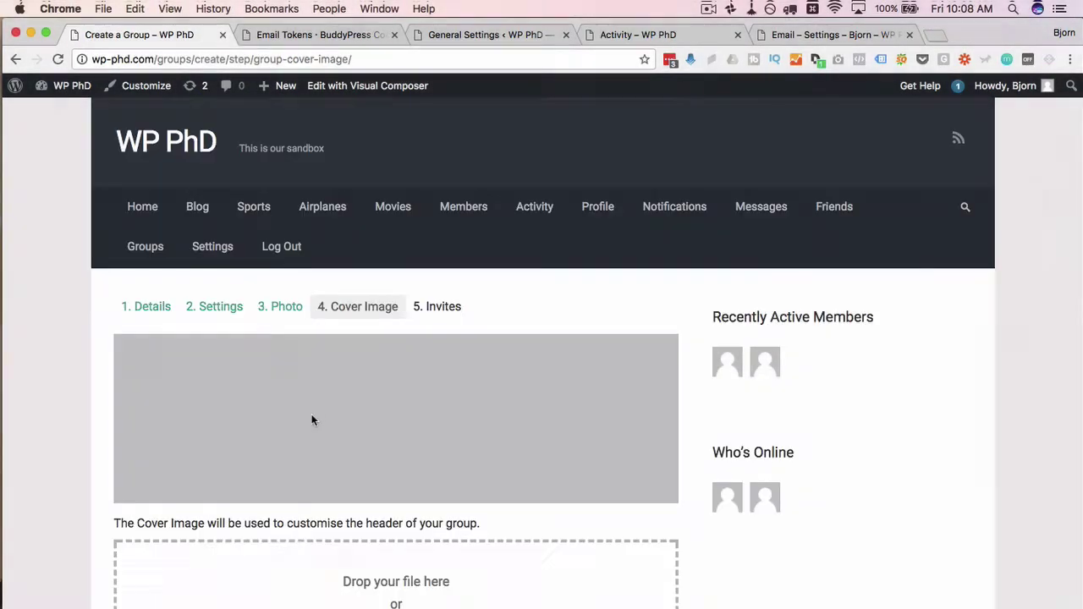
scroll(310, 398, "down", 2)
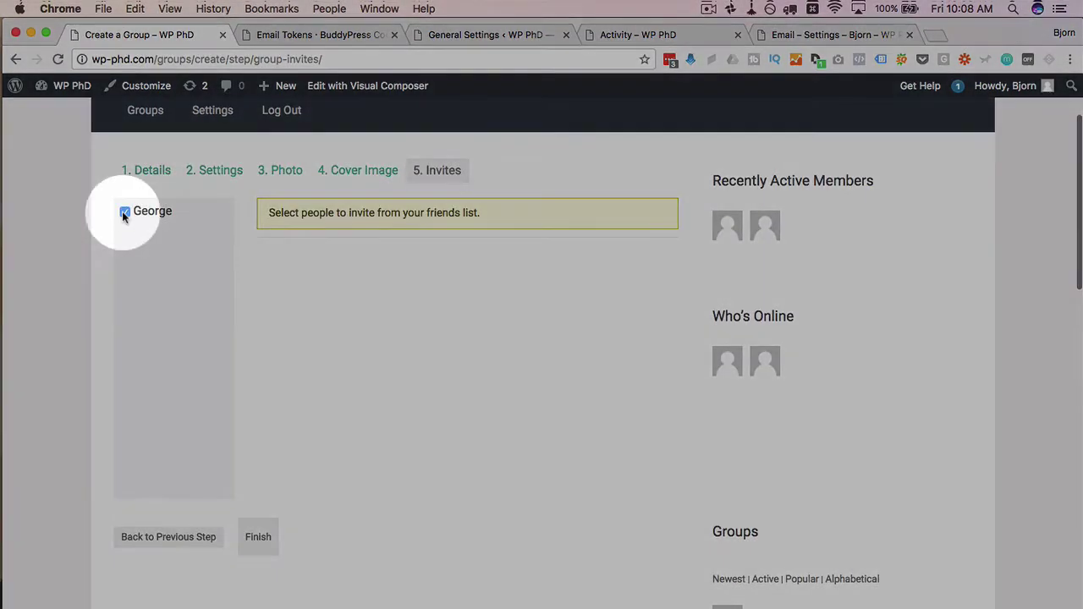
Step: Invite the listed friend, finish creating the group, and look over the group's home page
left_click(124, 212)
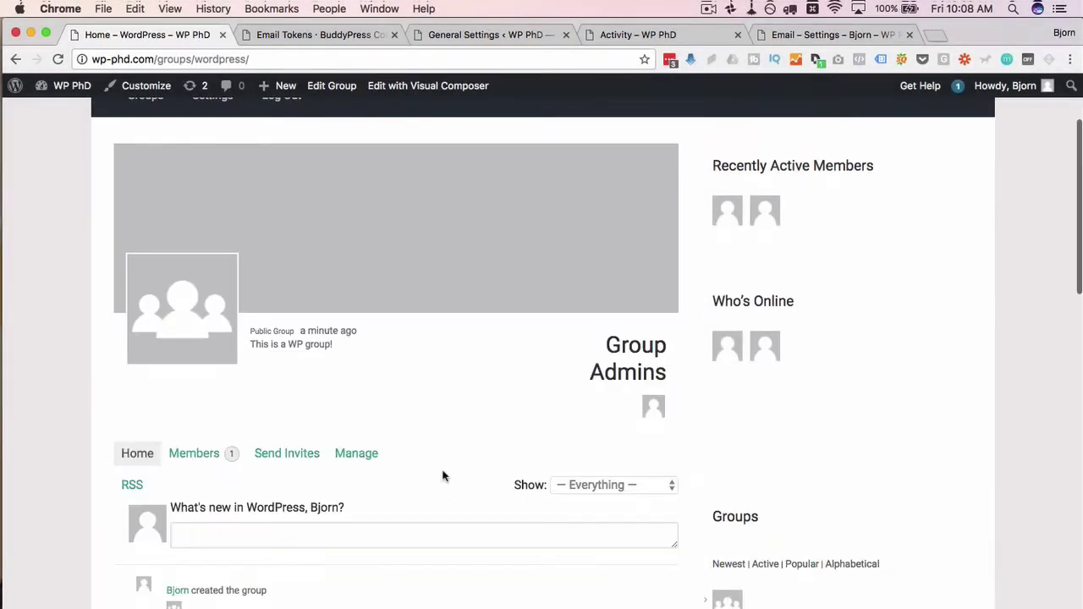
scroll(458, 502, "down", 1)
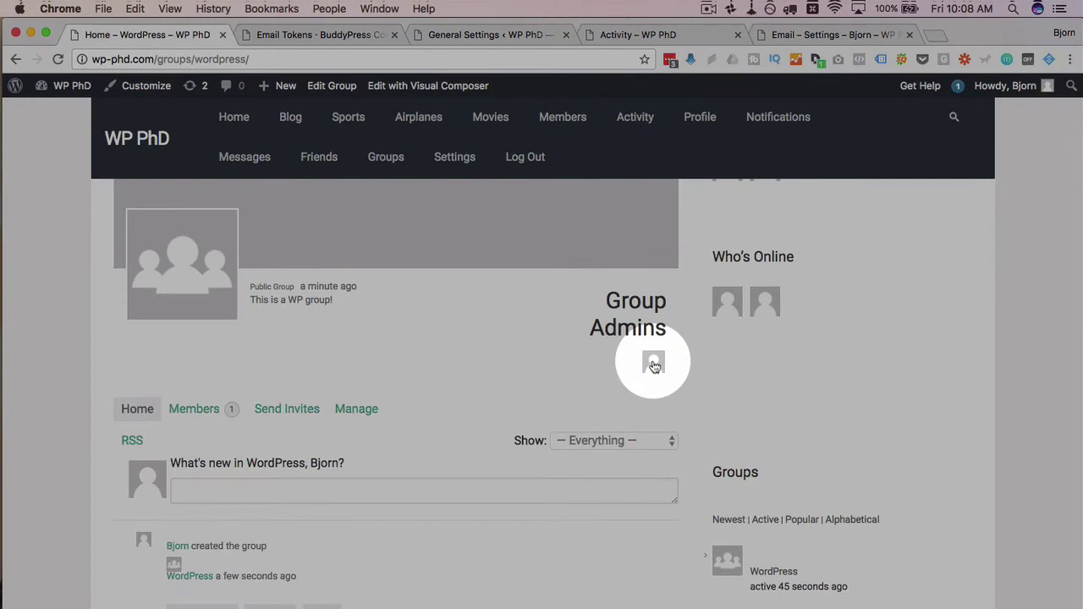
scroll(216, 404, "down", 1)
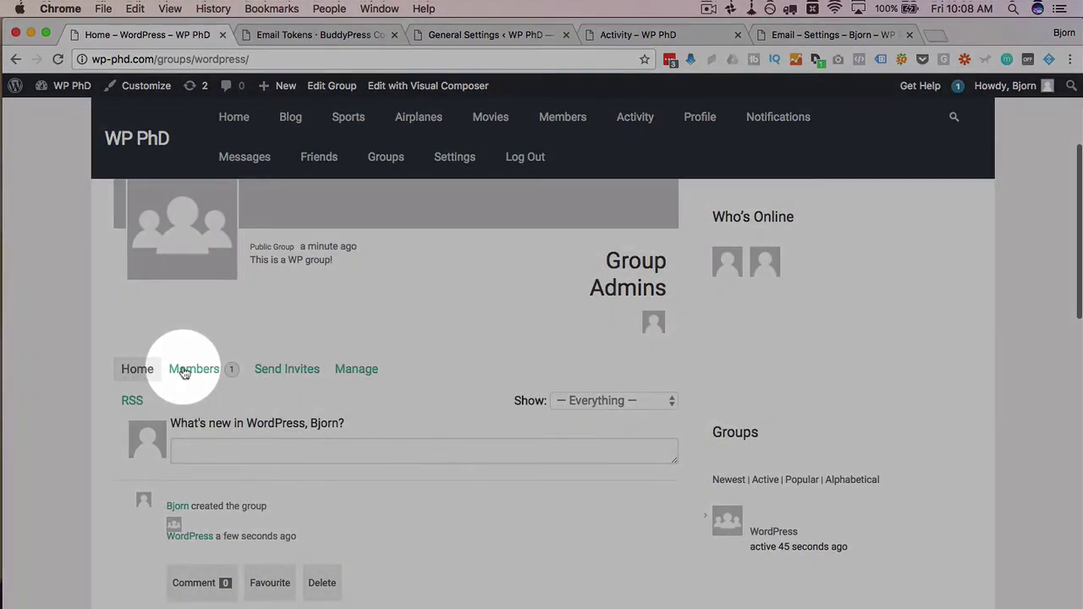
scroll(220, 376, "down", 1)
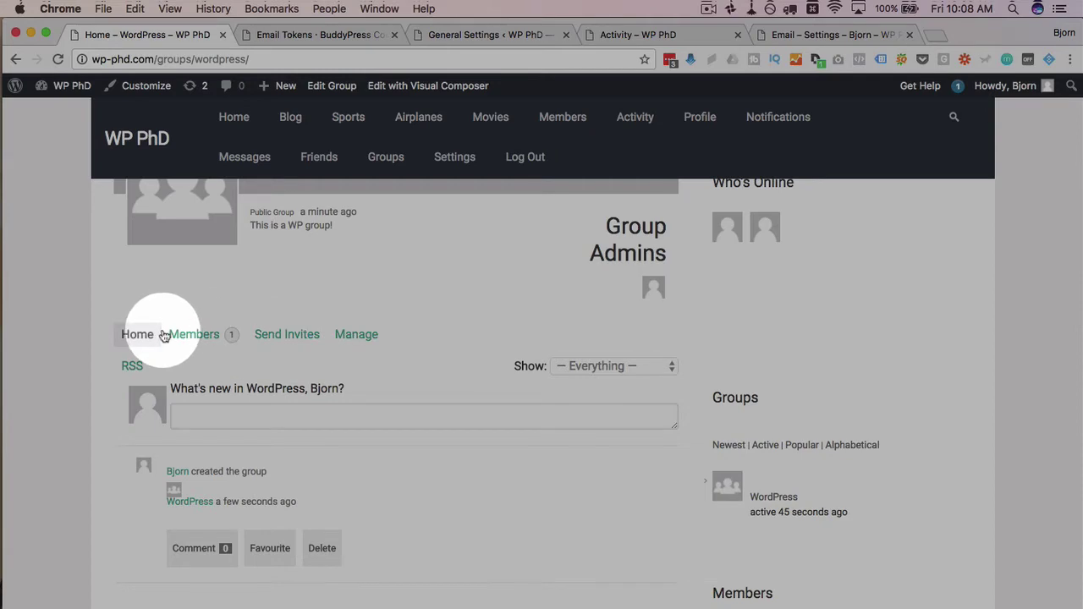
Step: Switch to the invited member's session in Firefox and open the WordPress group invitation from the notifications
key("super+Tab")
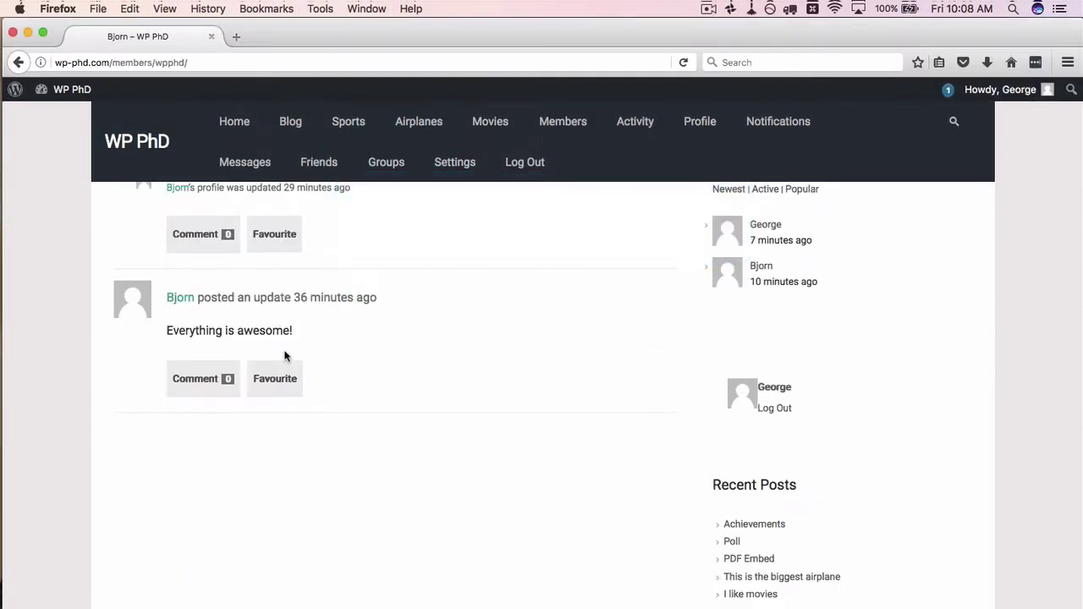
scroll(457, 205, "down", 1)
scroll(457, 205, "up", 6)
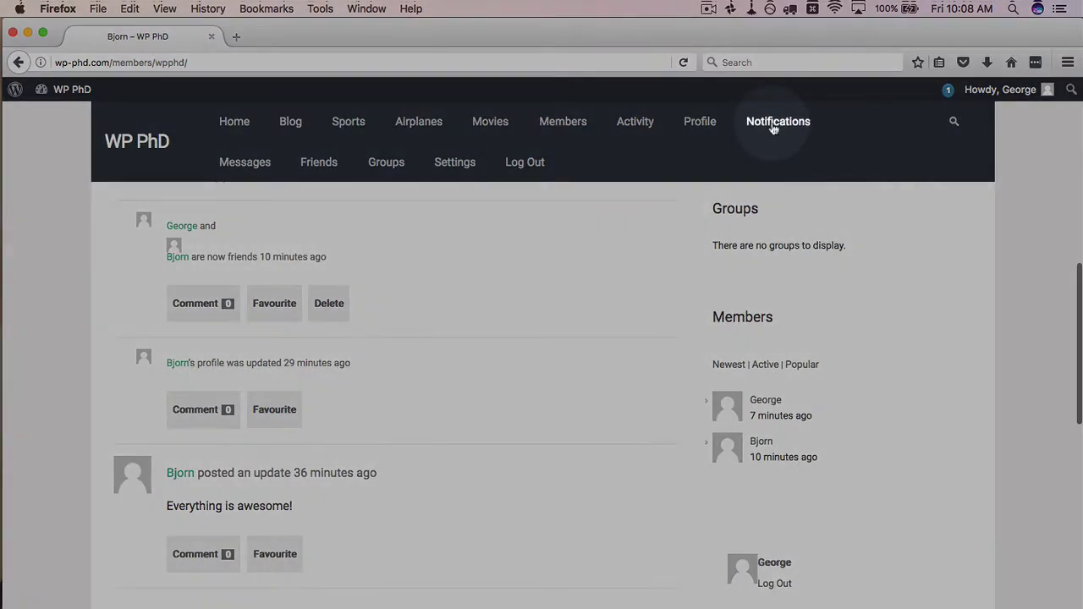
left_click(774, 123)
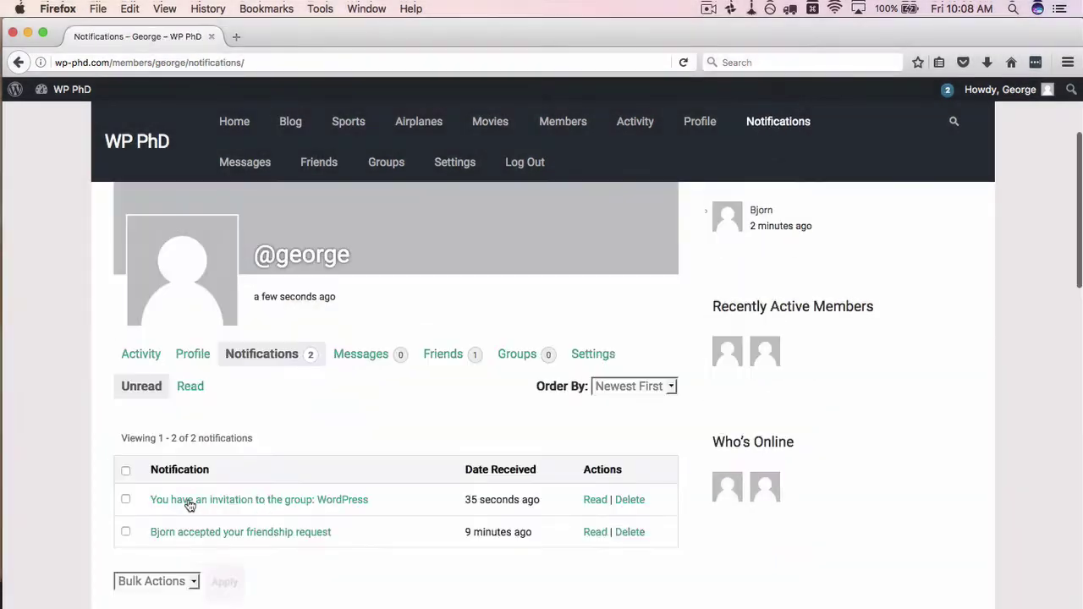
left_click_drag(148, 501, 351, 512)
left_click(279, 505)
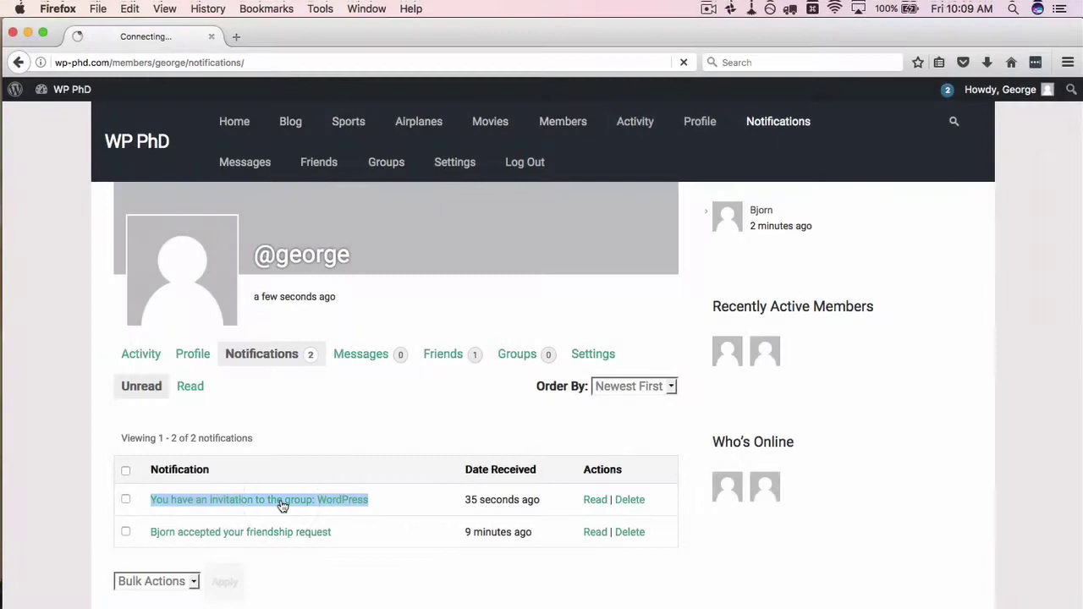
Step: Accept the pending invitation to the WordPress group
scroll(65, 383, "down", 1)
left_click_drag(217, 379, 280, 386)
left_click(187, 378)
left_click(609, 338)
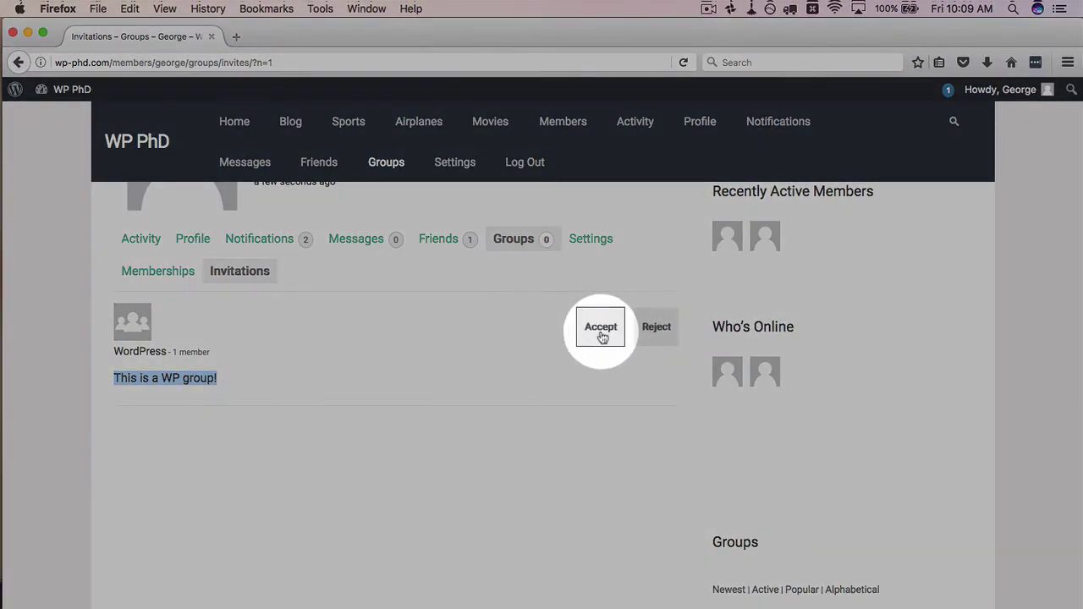
scroll(524, 379, "down", 4)
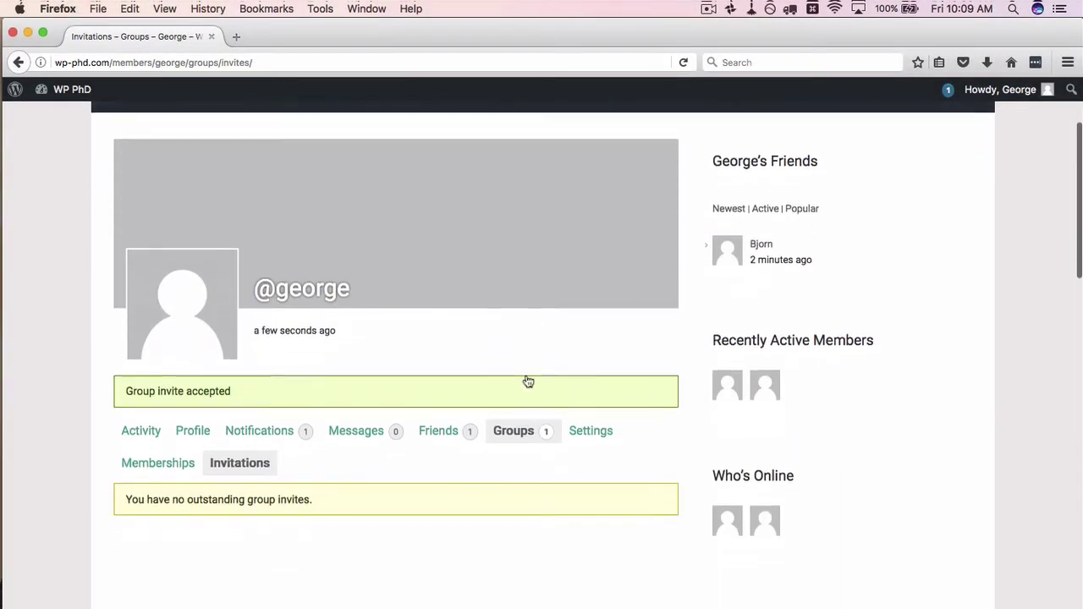
left_click_drag(231, 385, 114, 381)
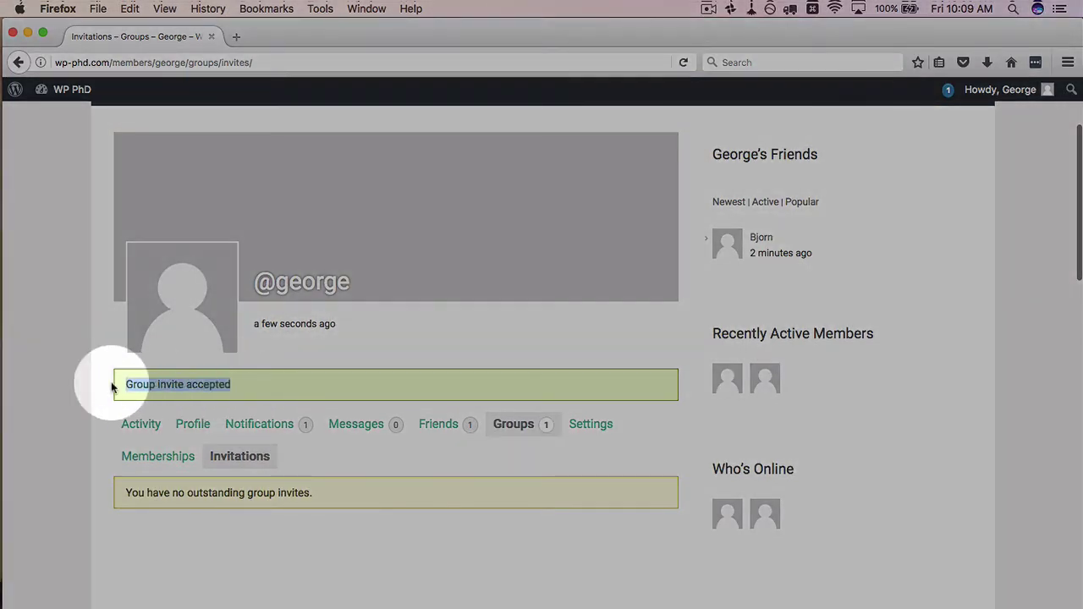
Step: Open the member's group memberships and go to the WordPress group's page
scroll(430, 387, "down", 2)
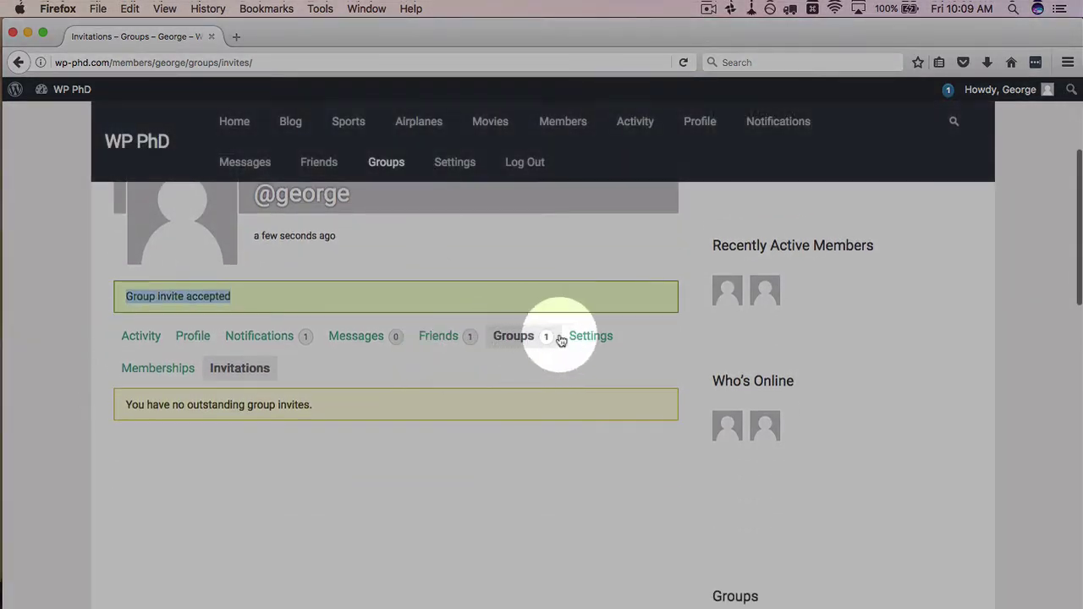
left_click(527, 338)
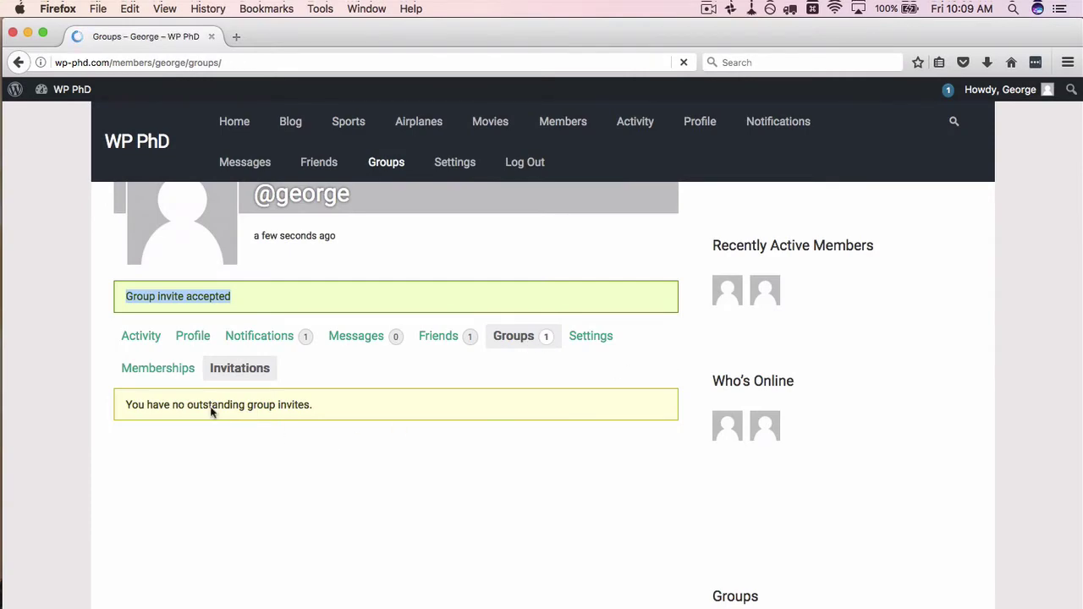
scroll(177, 555, "down", 3)
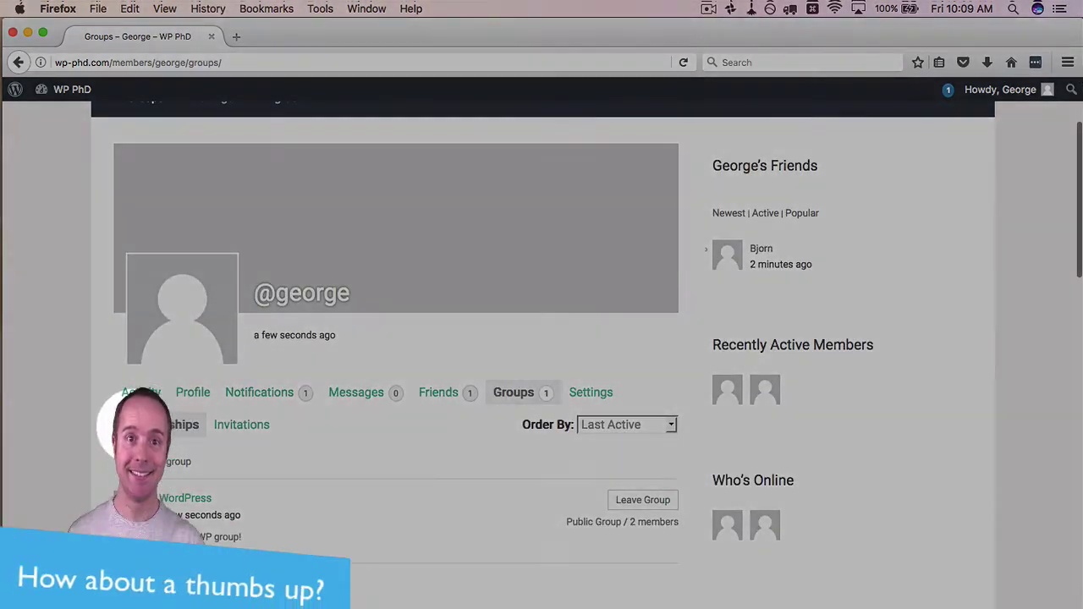
scroll(174, 435, "down", 3)
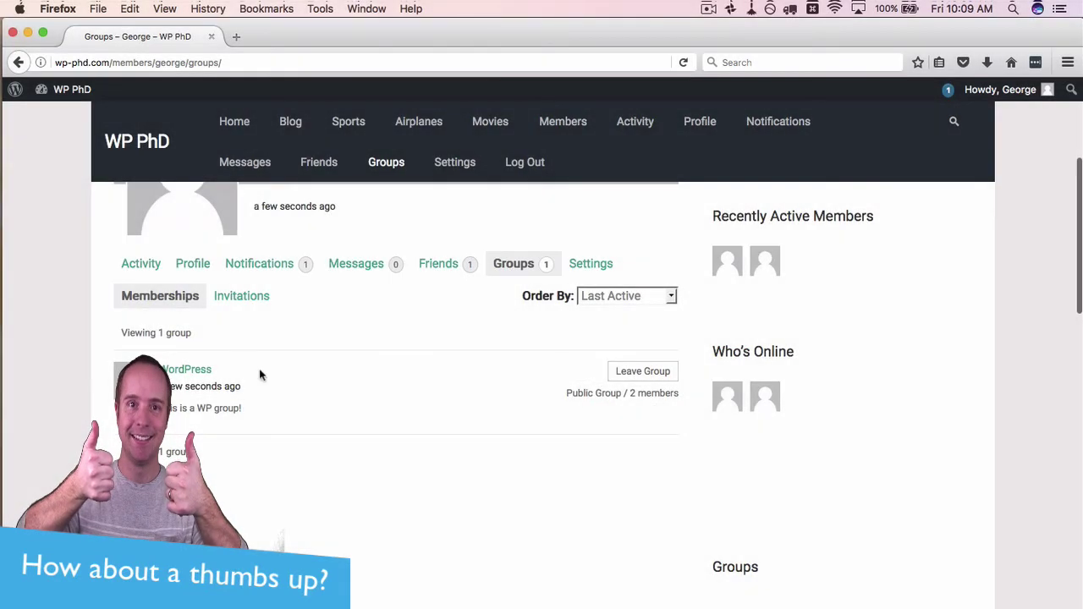
left_click(196, 370)
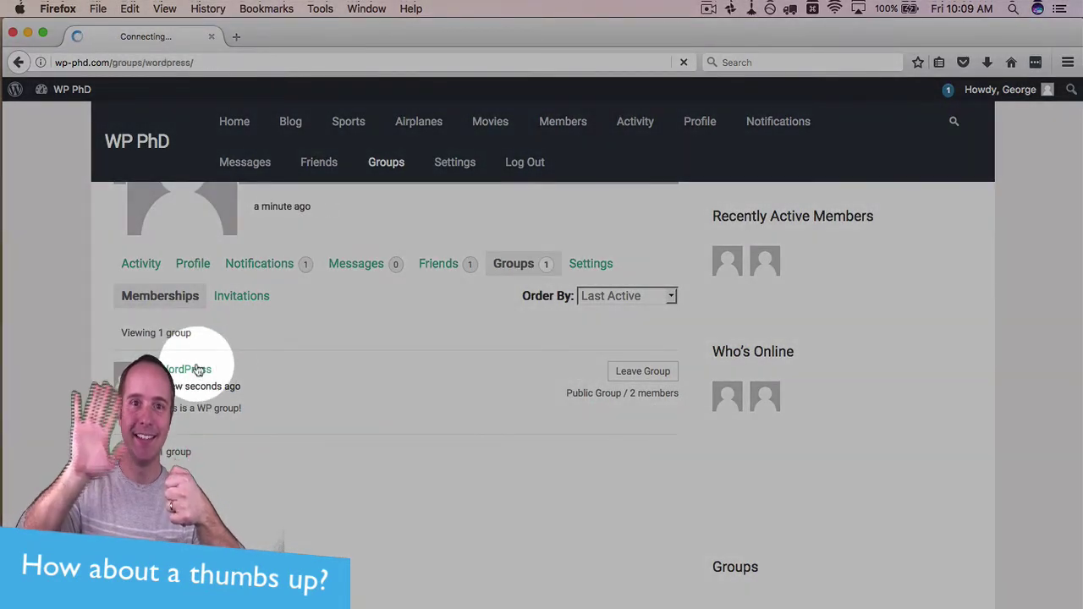
Step: Look over the WordPress group's activity feed and open the box for posting an update to the group
scroll(125, 423, "down", 5)
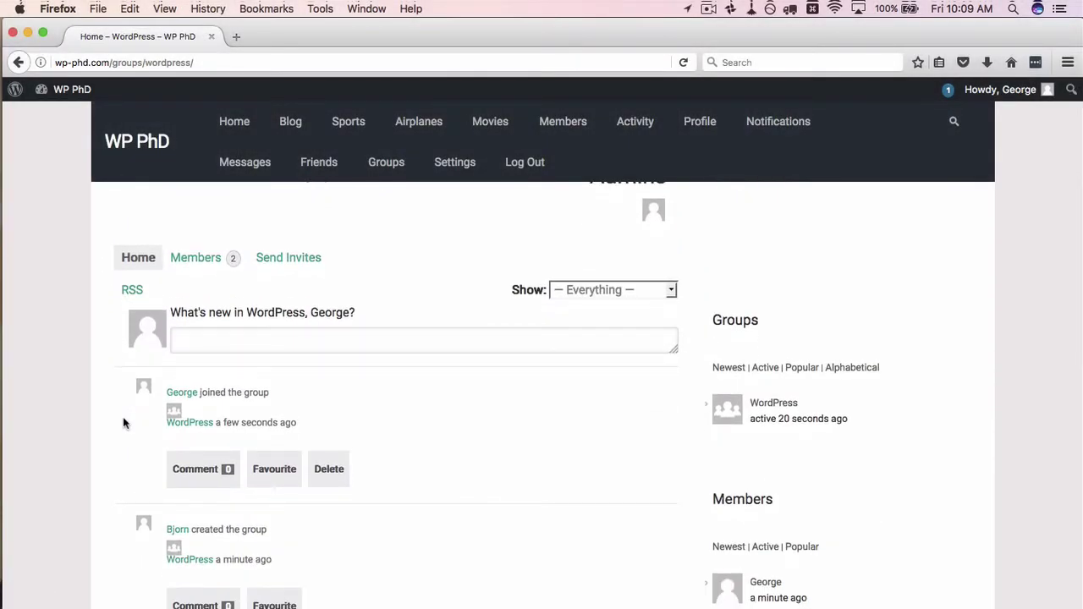
scroll(123, 422, "up", 2)
left_click(263, 440)
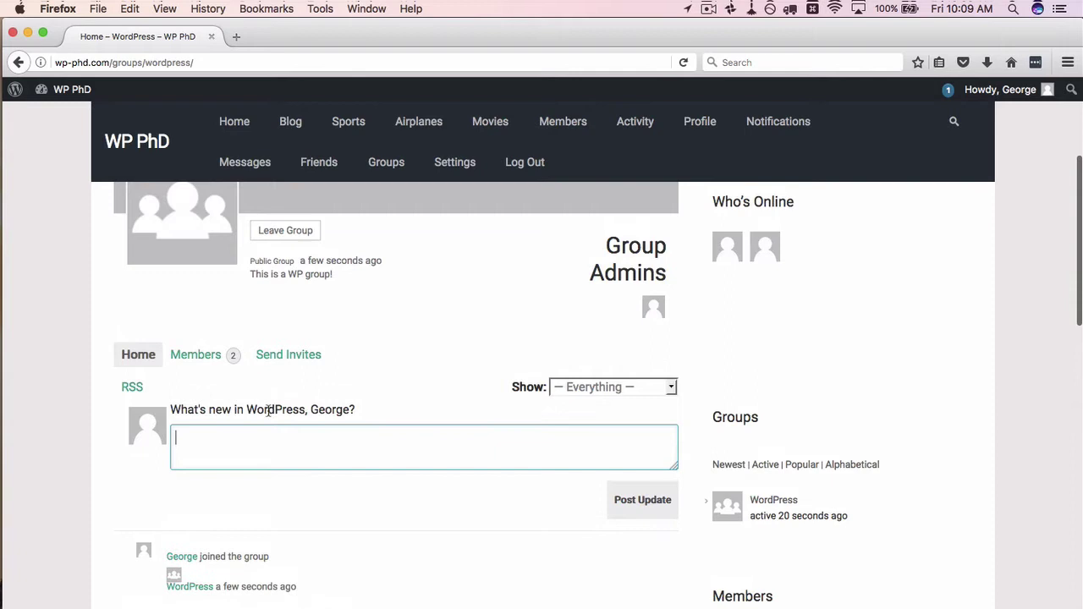
double_click(269, 411)
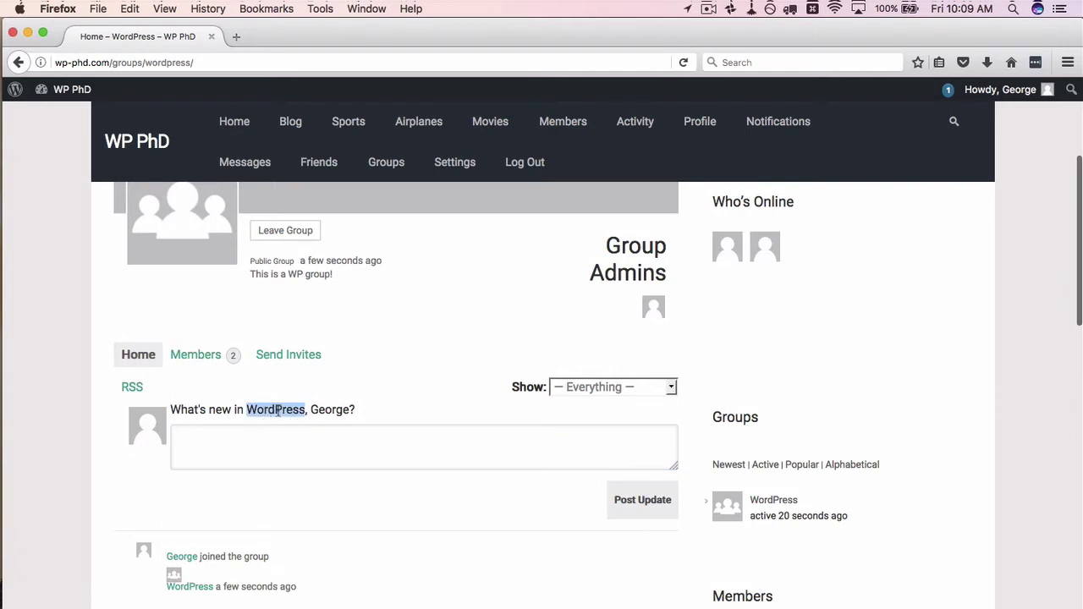
left_click(282, 448)
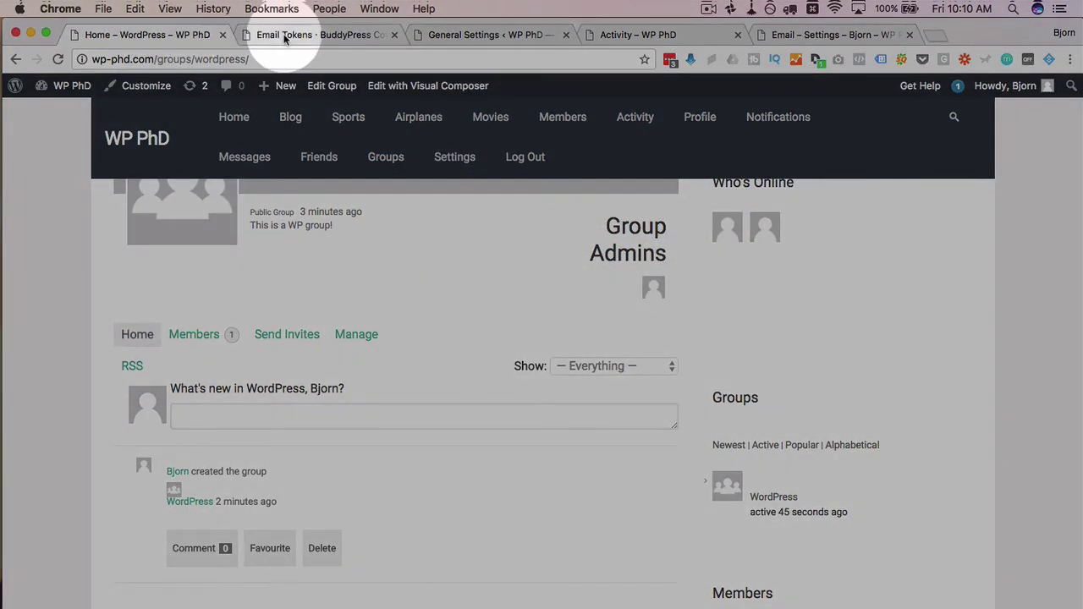
Step: Switch to the administrator's session in Chrome and open the WordPress admin dashboard from the group's page
left_click(285, 36)
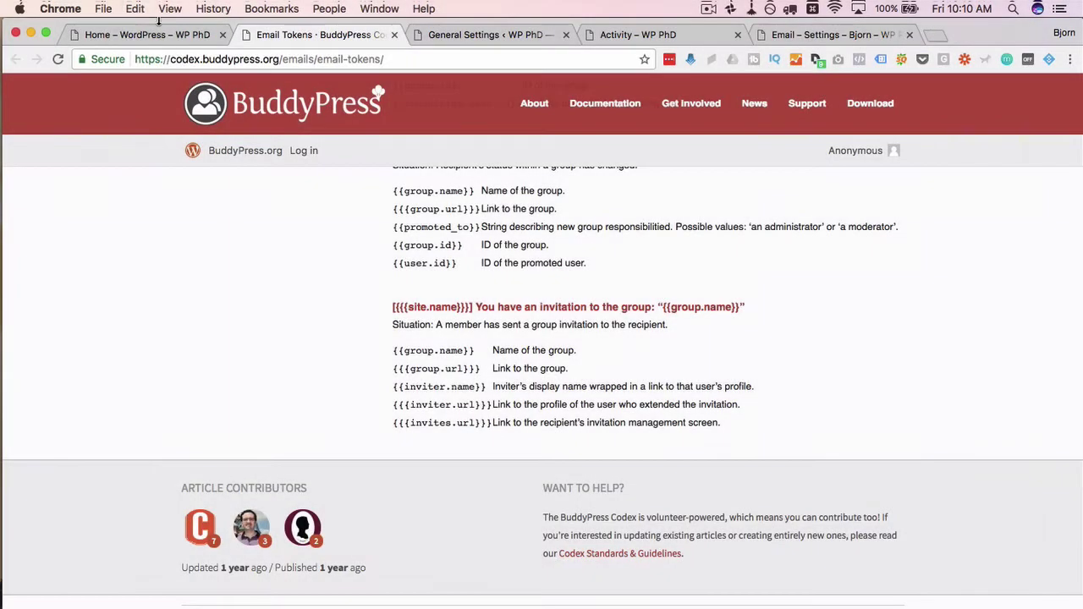
left_click(144, 35)
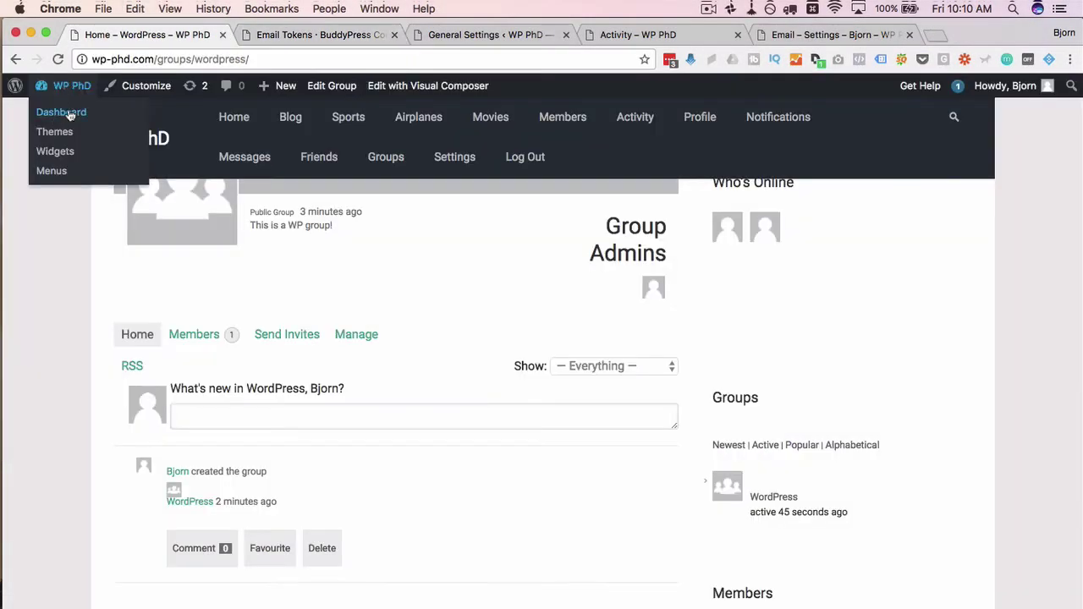
left_click(67, 111)
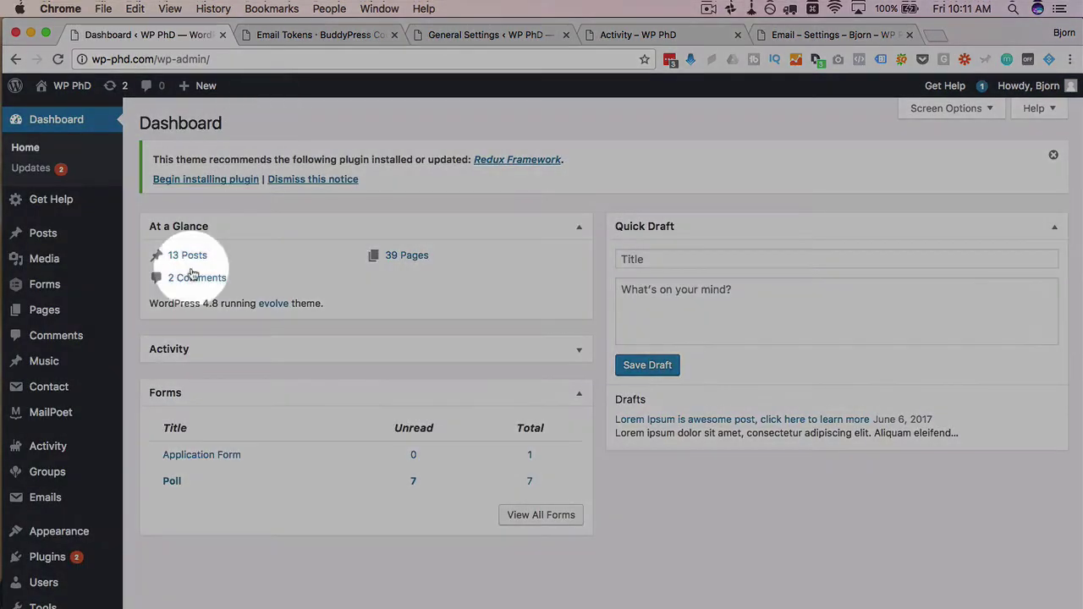
Step: Open the site's user list, search for the invited member by first name, and open that member's account for editing
mouse_move(74, 582)
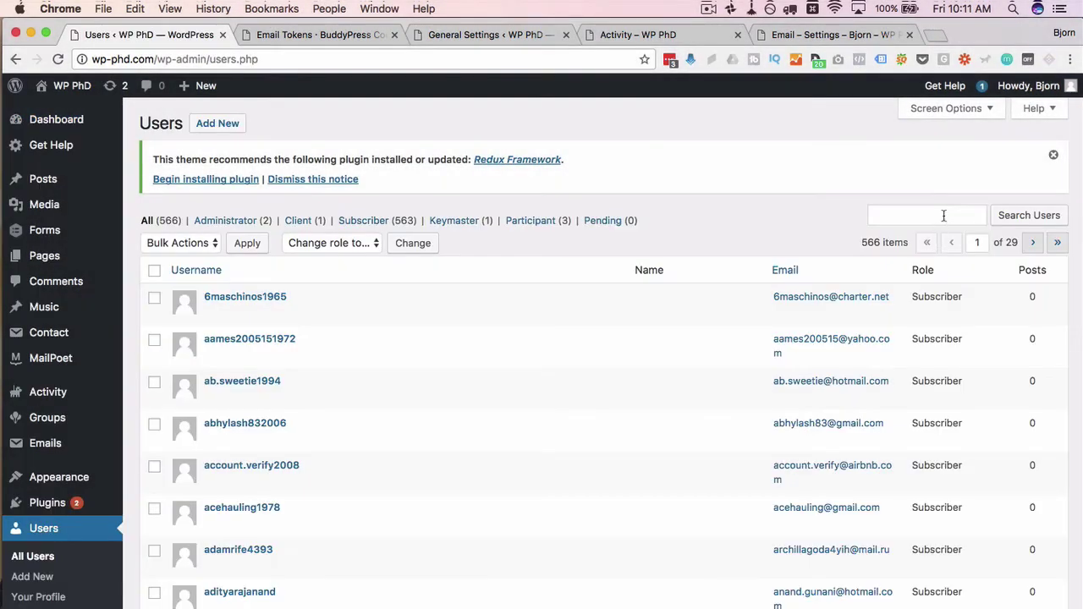
left_click(940, 215)
type("geor")
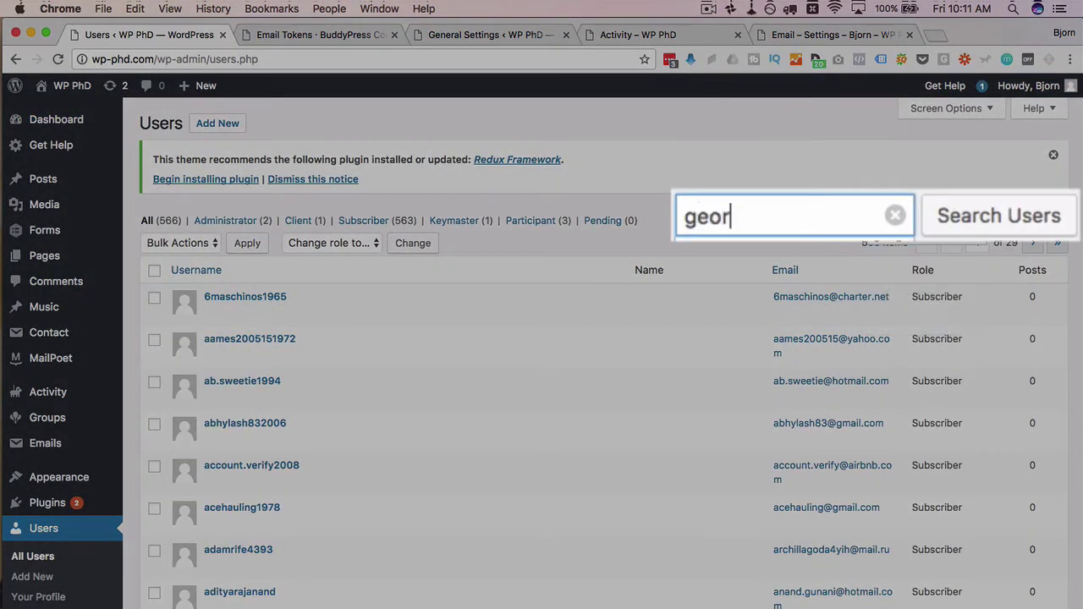
type("ge")
key("Return")
left_click(213, 313)
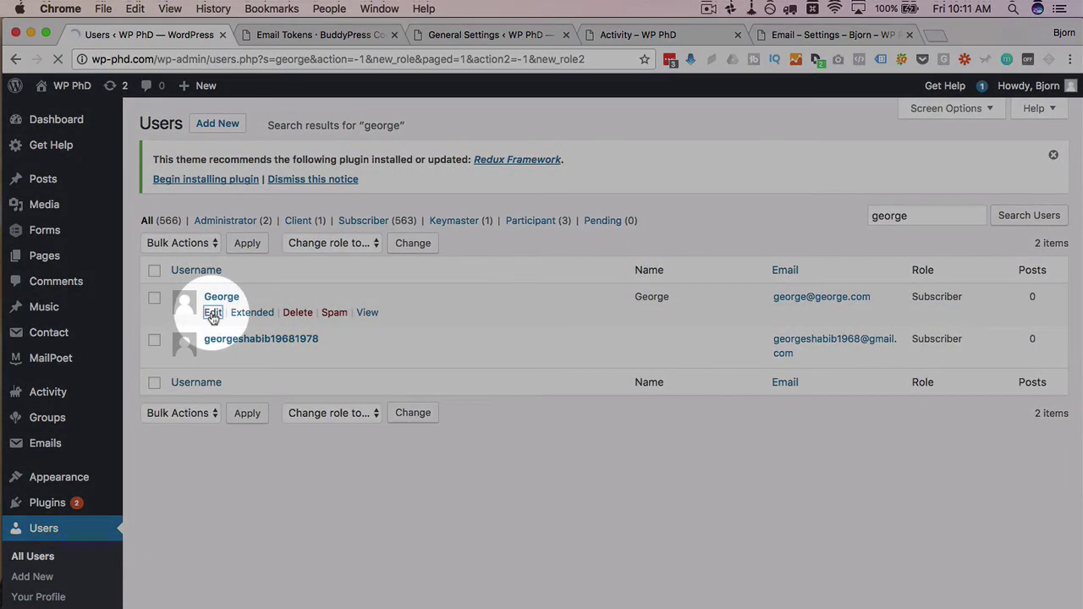
Step: Set the invited member's role to Moderator and save the user account
scroll(184, 411, "down", 10)
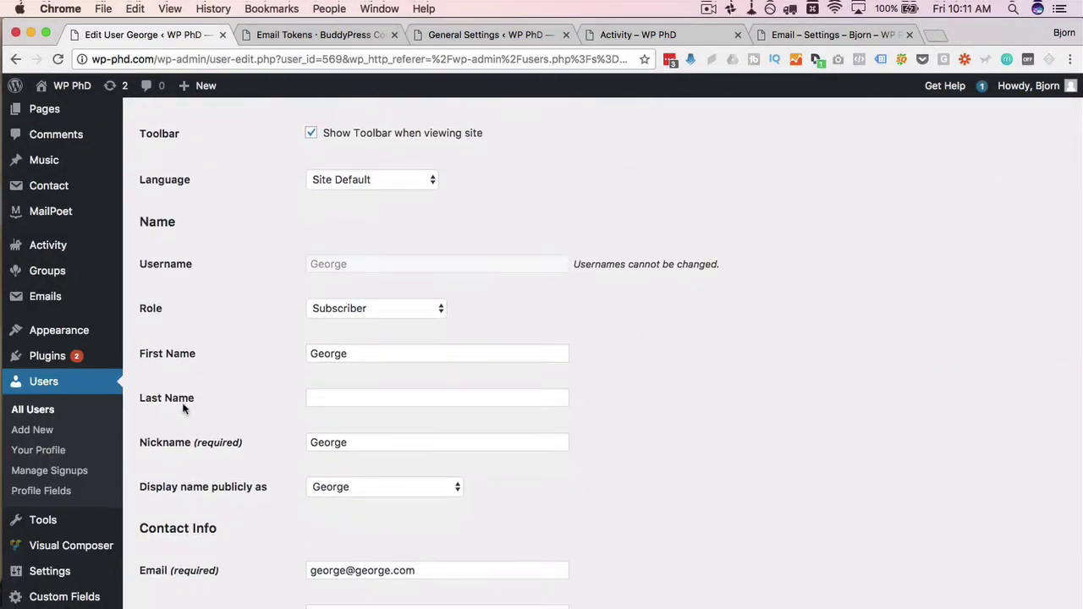
left_click_drag(139, 309, 187, 307)
left_click(339, 307)
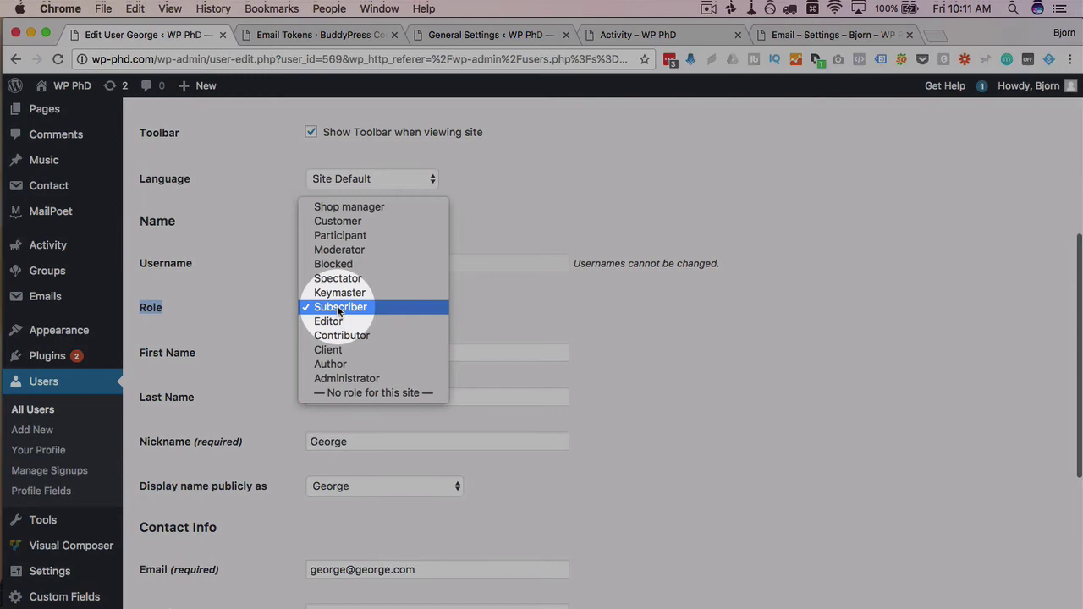
left_click(344, 250)
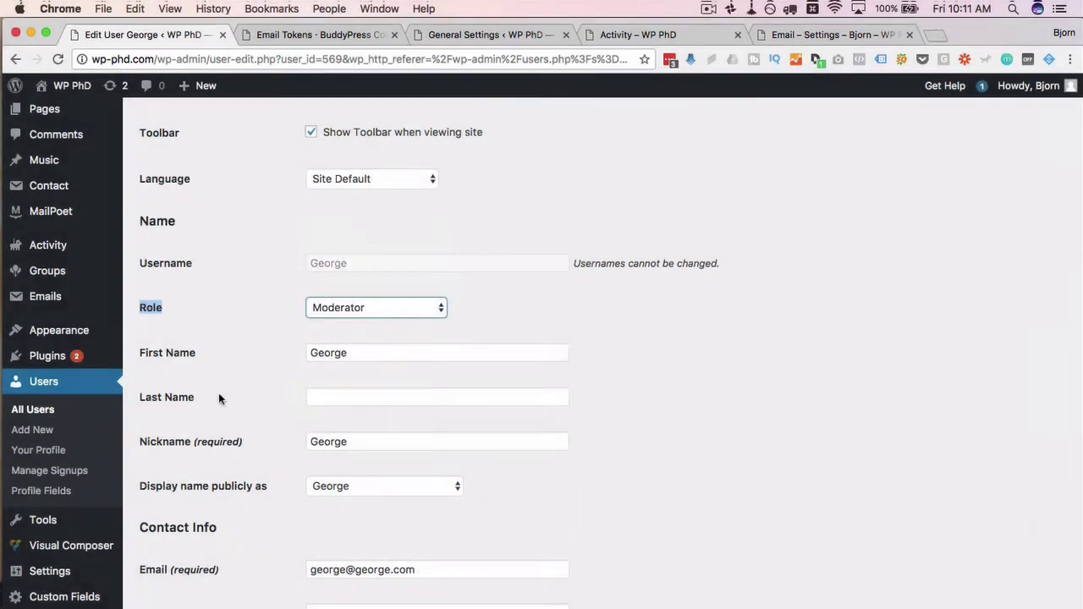
scroll(217, 397, "down", 10)
left_click(175, 601)
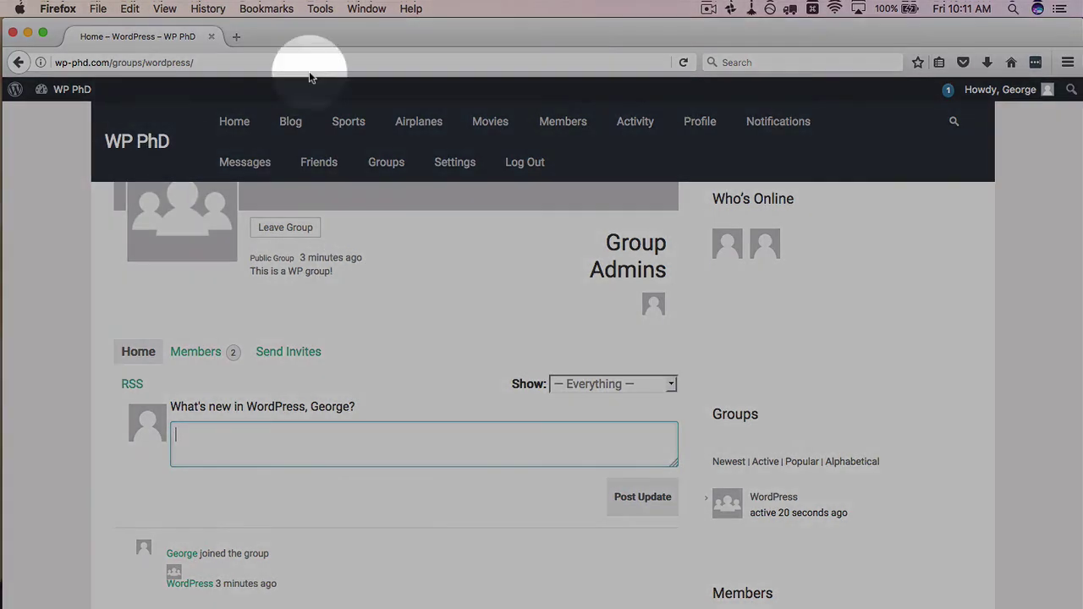
Step: Switch to the member's session in Firefox, reload the WordPress group page, and open the member's notifications
left_click(682, 62)
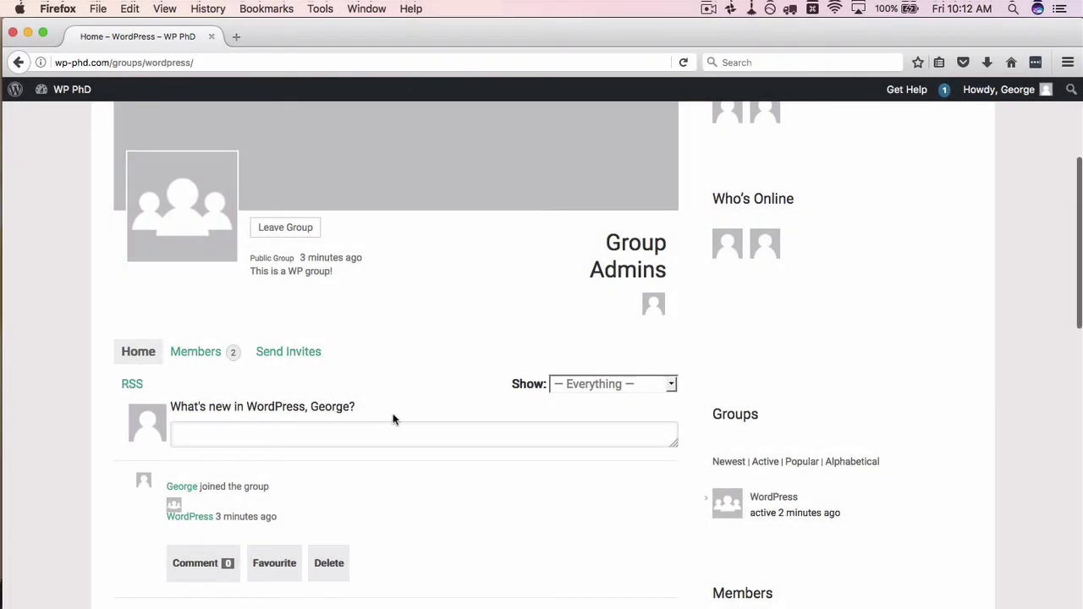
scroll(393, 413, "up", 5)
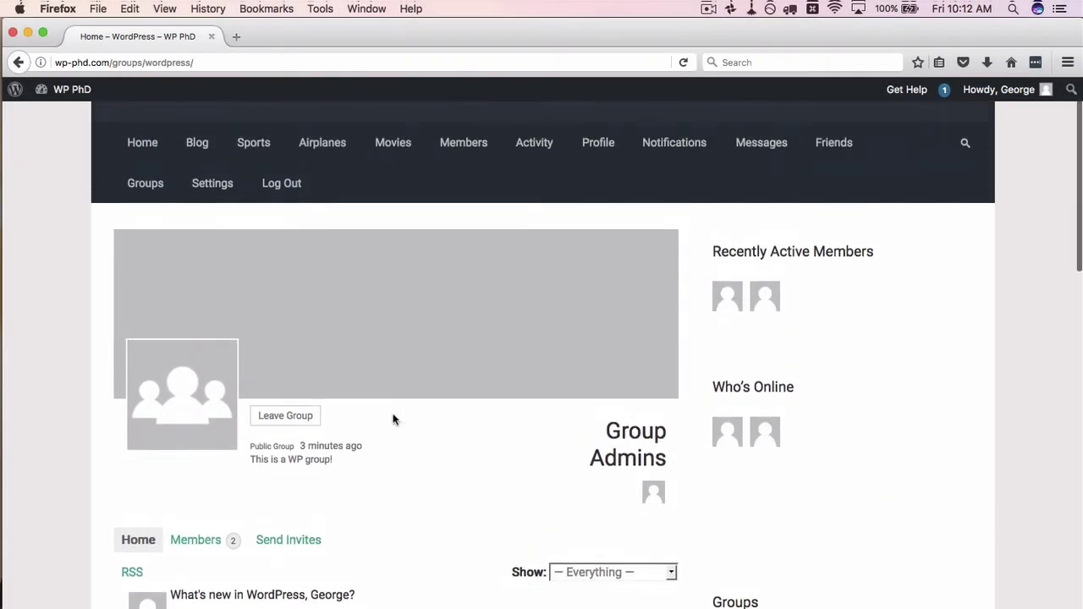
left_click(677, 157)
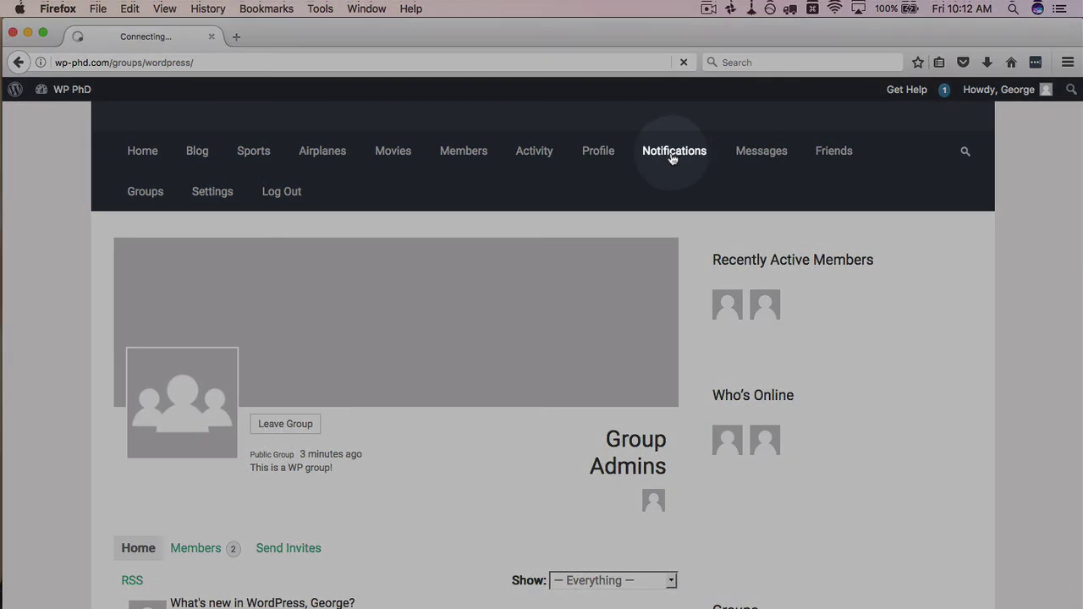